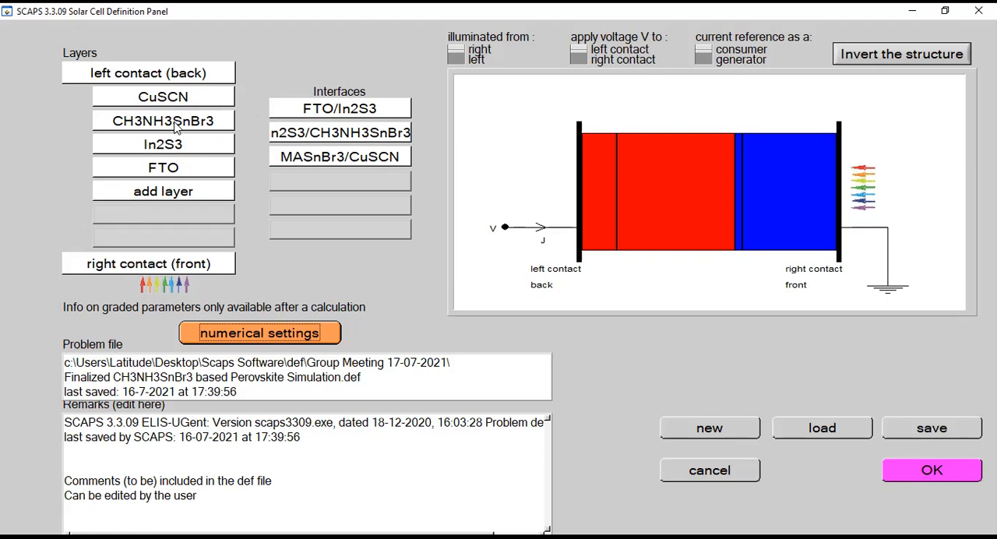
Set the radiative recombination coefficient of the CH3NH3SnBr3 layer to 3E-10 cm³/s and accept the layer properties
click(146, 128)
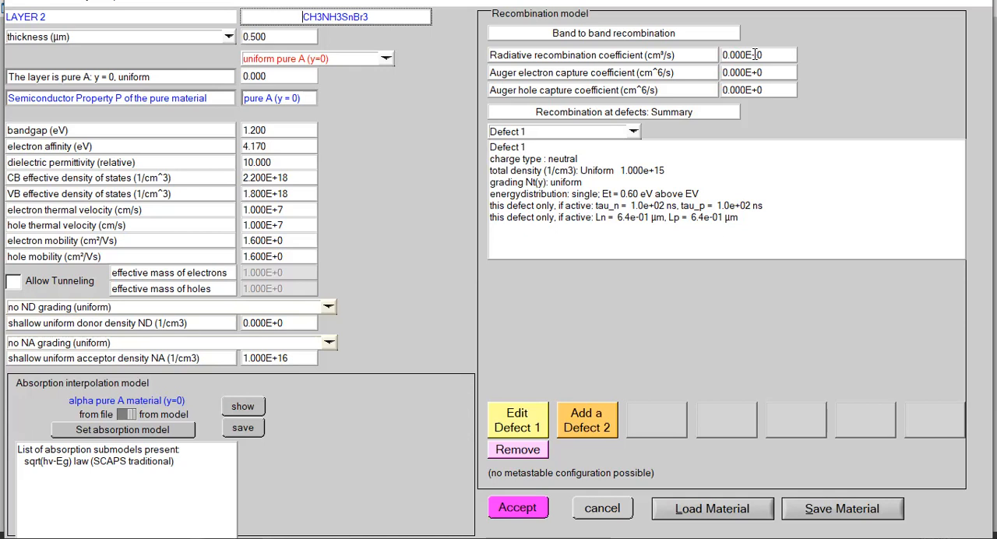
drag(773, 55, 725, 54)
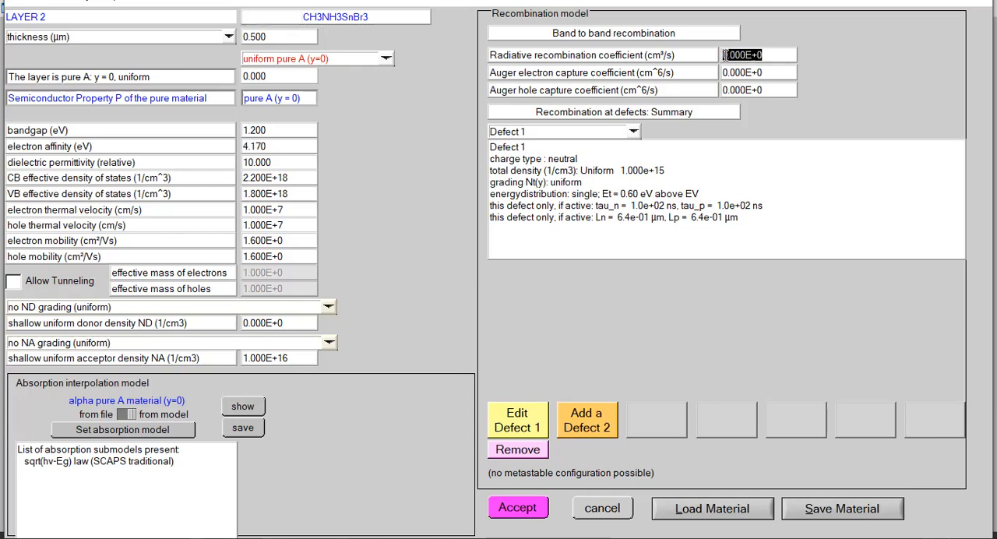
key(BackSpace)
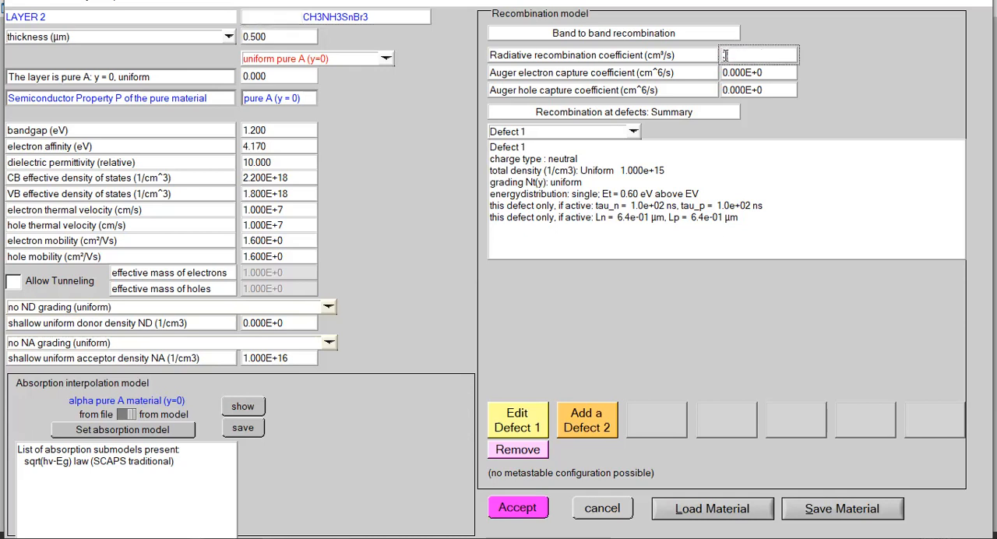
text(1e)
text(-10)
click(520, 507)
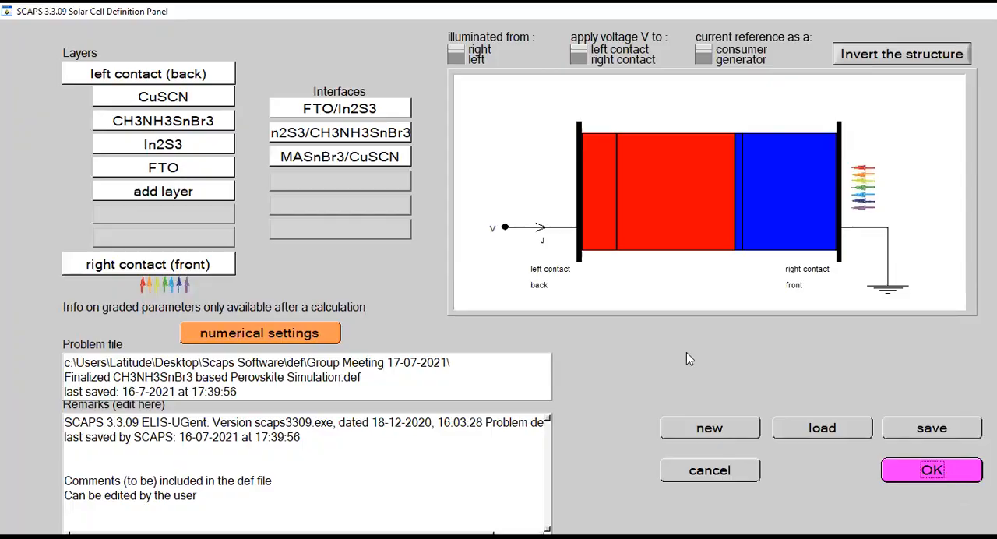
Confirm the cell definition, run a single-shot calculation with the 3E-10 coefficient, and show its I-V results
click(932, 471)
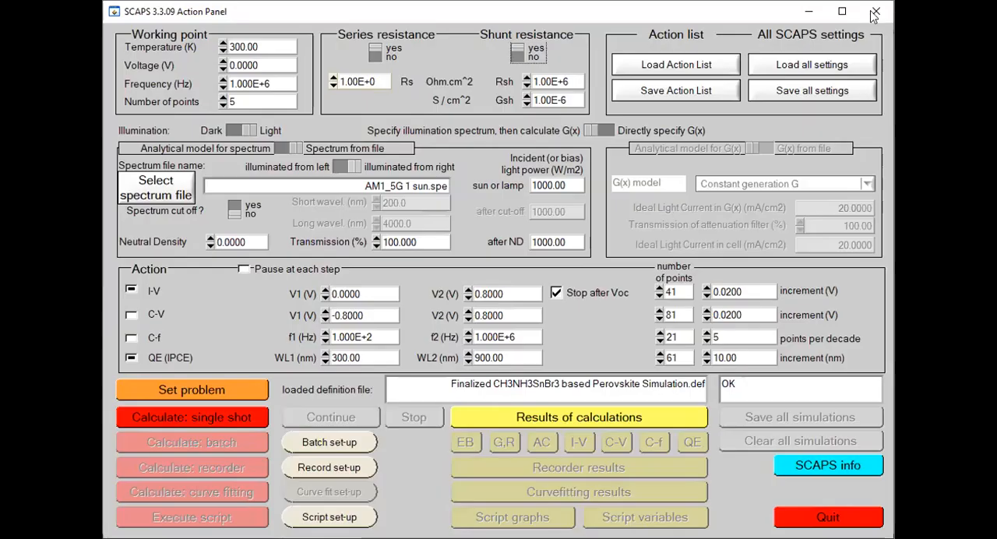
click(842, 14)
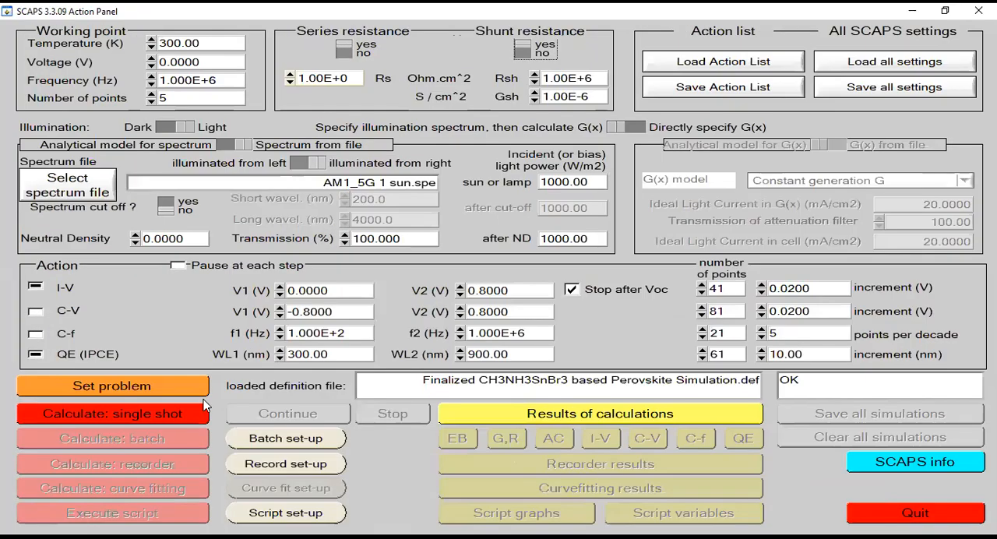
click(160, 419)
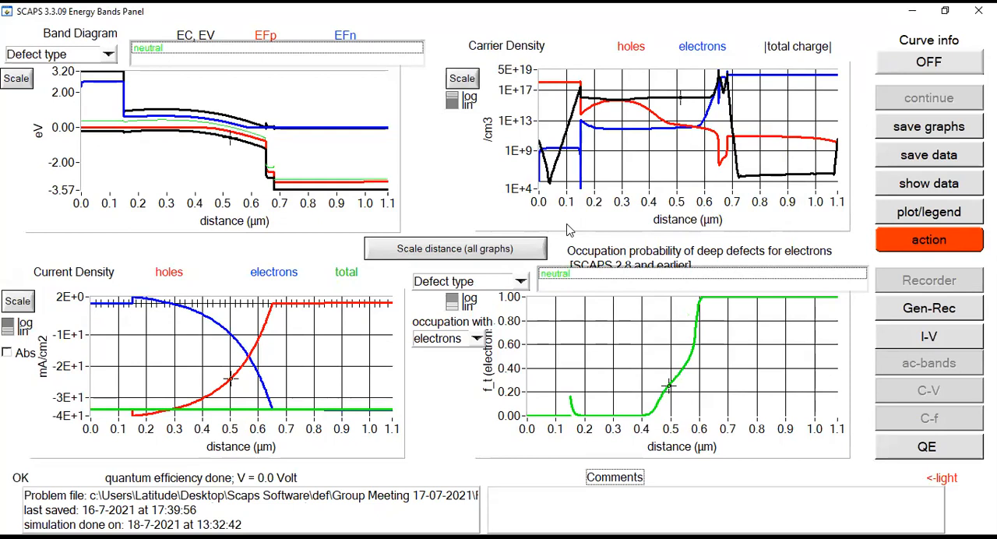
click(936, 343)
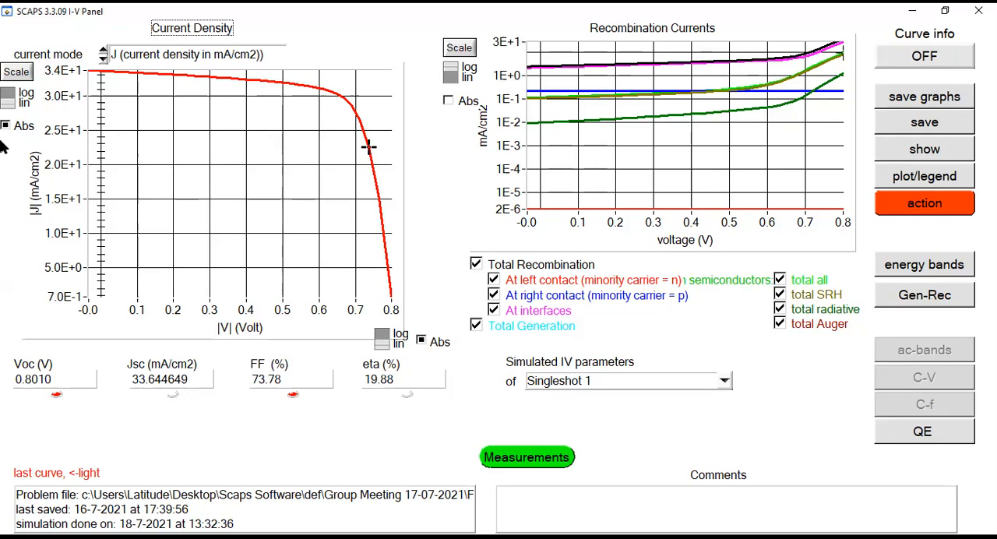
Switch the I-V plot's voltage and current-density axes between linear and logarithmic scale, ending with the current density linear
click(382, 337)
click(382, 337)
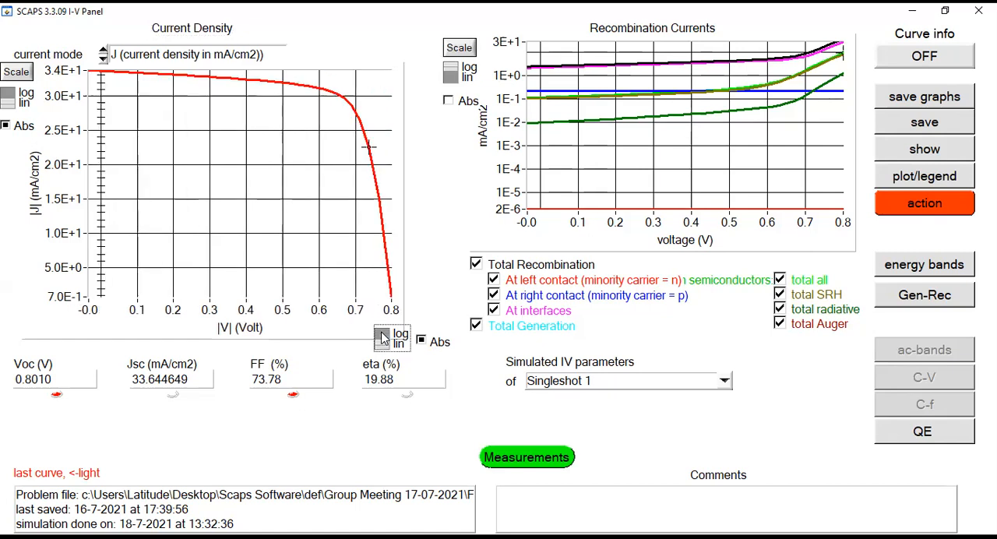
click(10, 98)
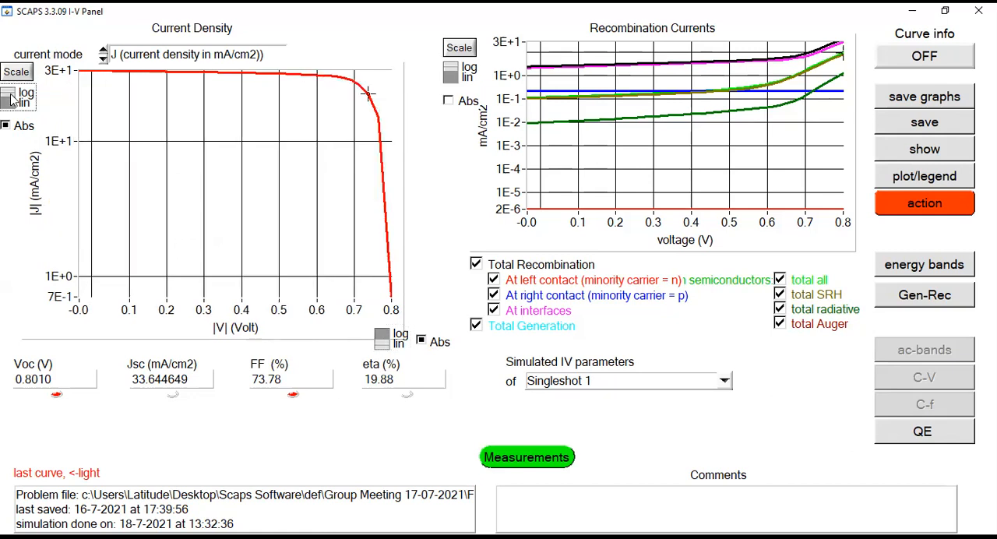
click(11, 99)
Turn off absolute values for voltage and current density on the I-V plot, and turn both on again
click(423, 341)
click(6, 127)
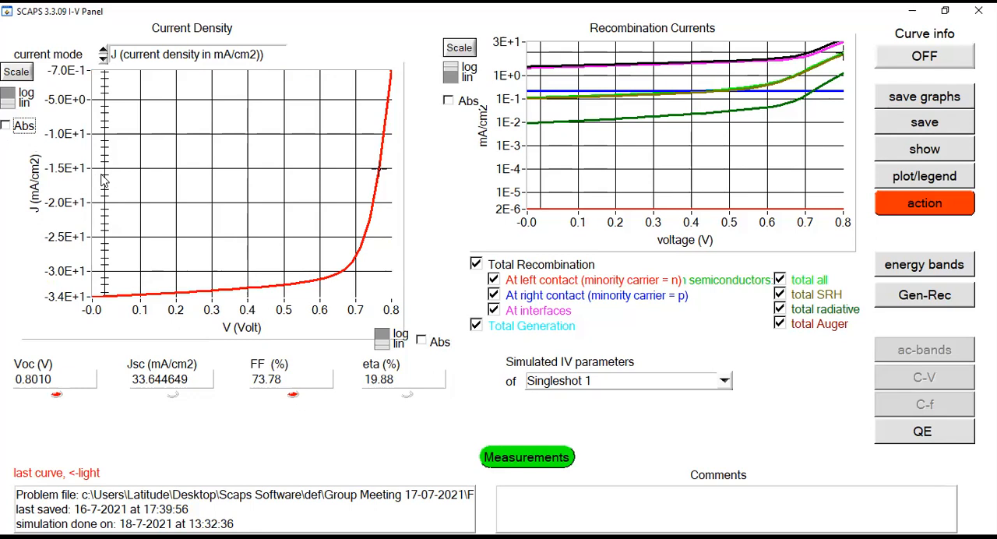
click(7, 127)
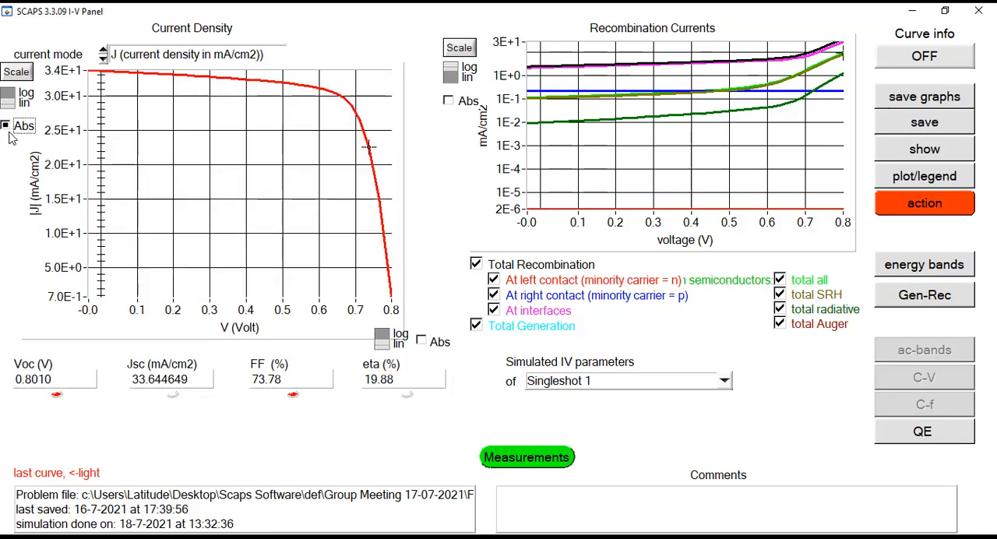
click(422, 342)
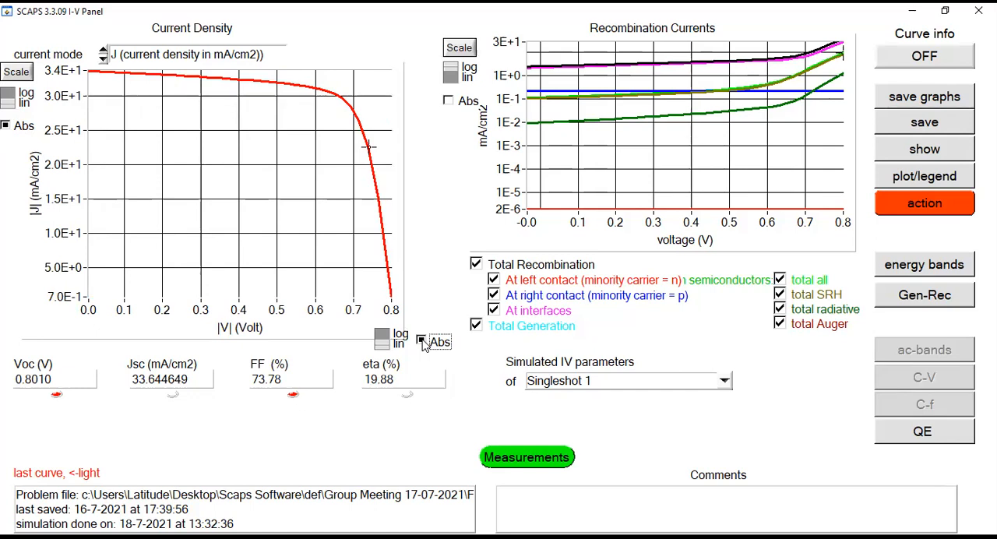
Return to the problem definition and set the CH3NH3SnBr3 layer's radiative recombination coefficient to 3E-8 cm³/s
click(938, 204)
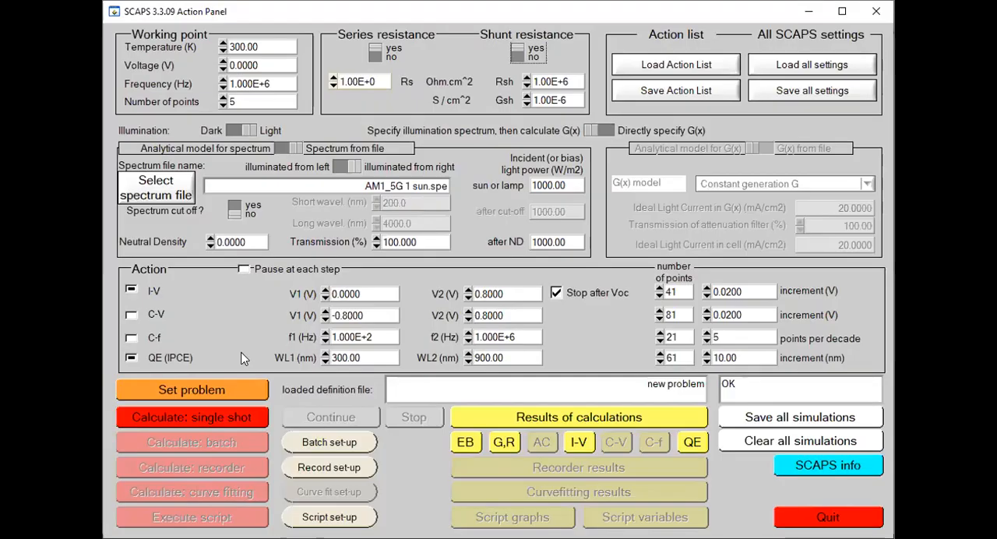
click(842, 11)
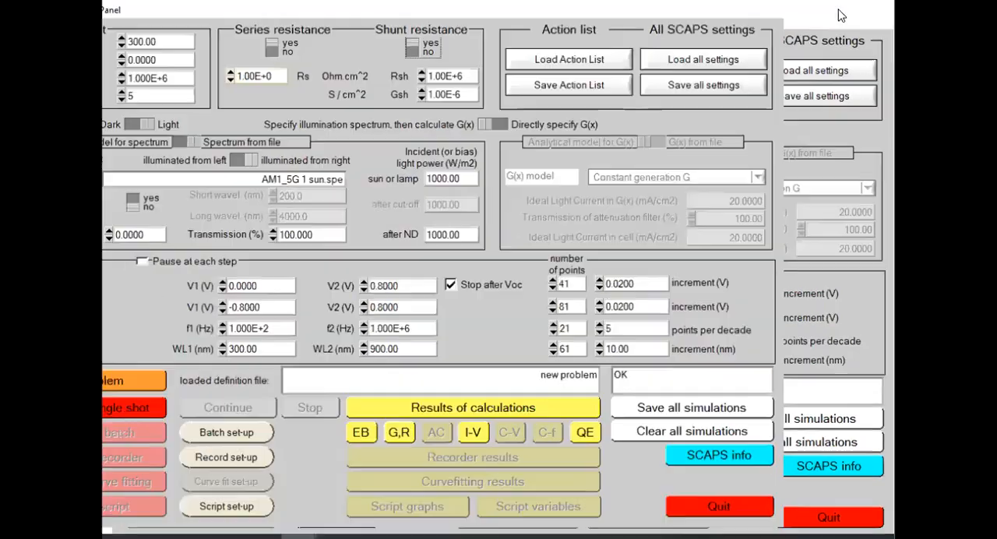
click(136, 388)
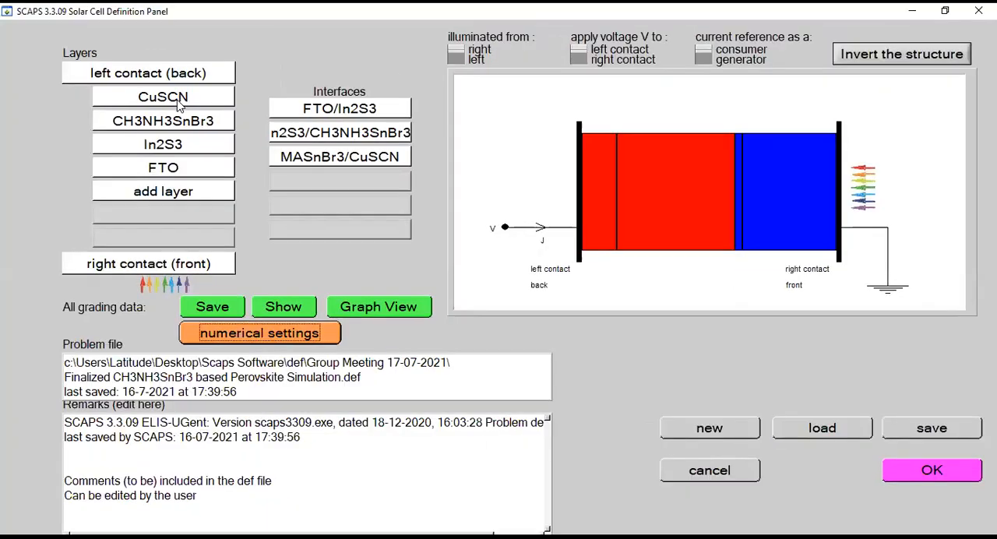
click(199, 127)
key(BackSpace)
key(BackSpace)
text(8)
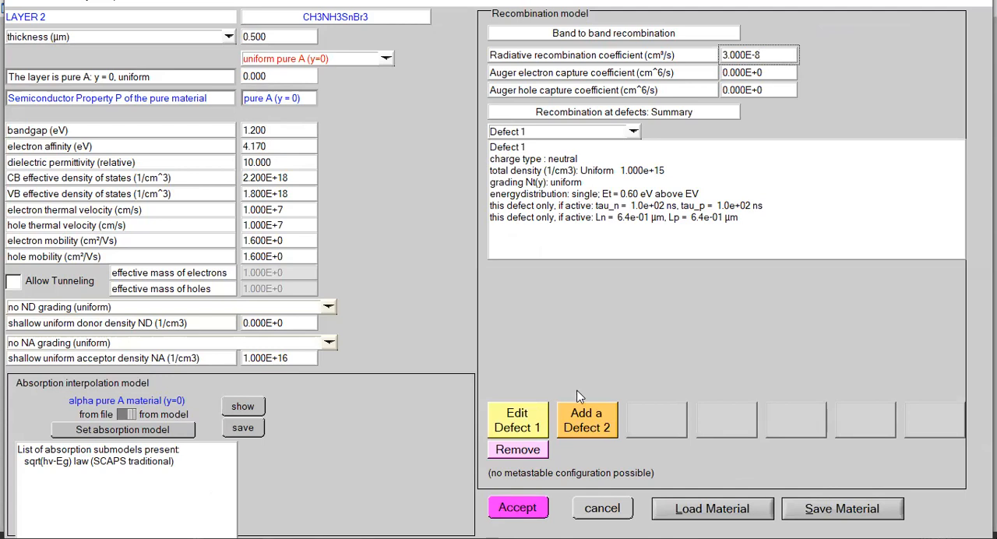
click(533, 508)
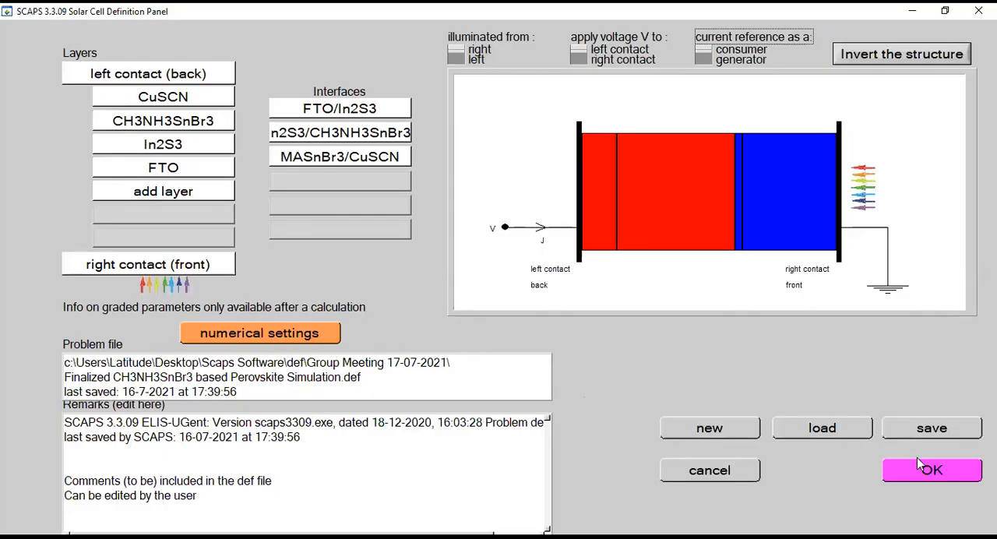
Confirm the cell definition, run a second single-shot calculation with the 3E-8 coefficient, and show both I-V curves
click(932, 470)
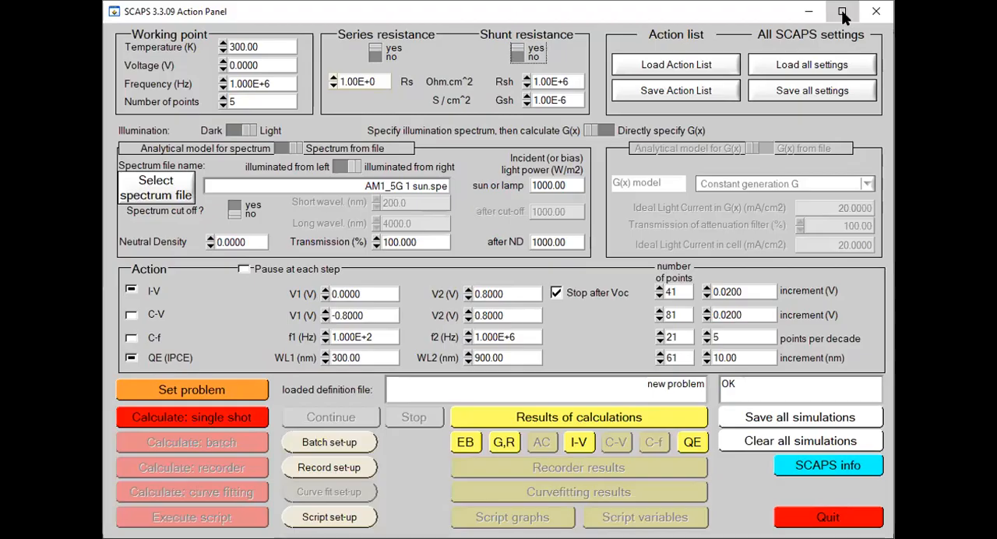
click(927, 11)
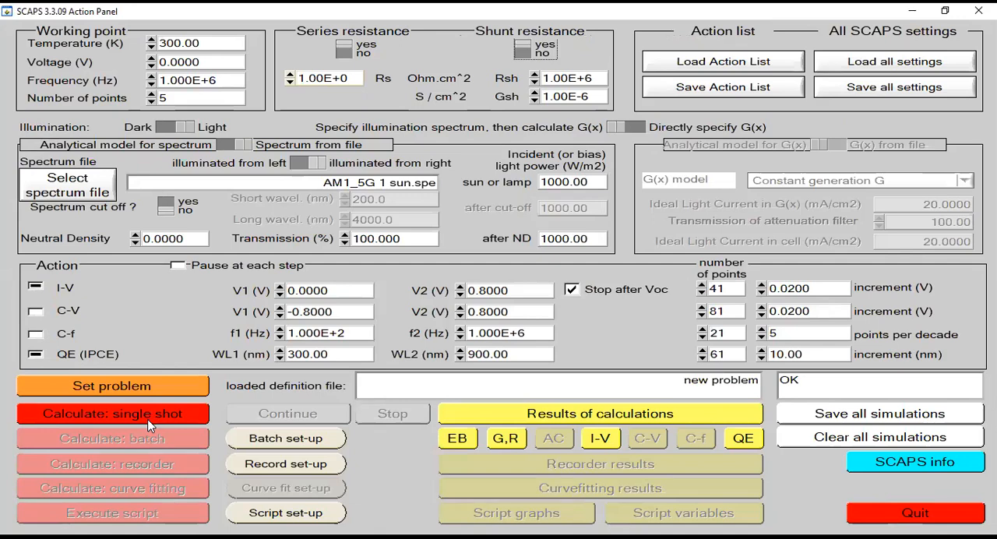
click(151, 425)
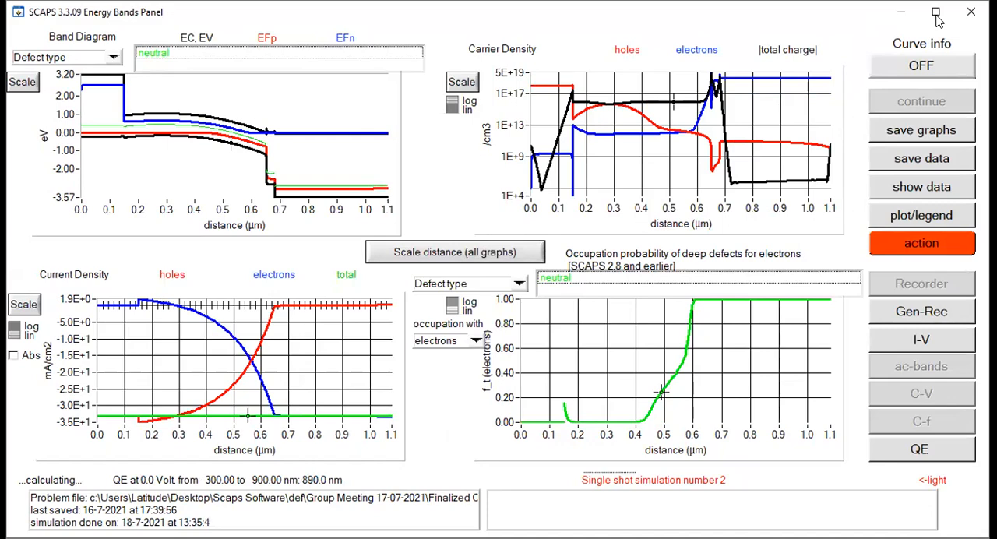
click(938, 21)
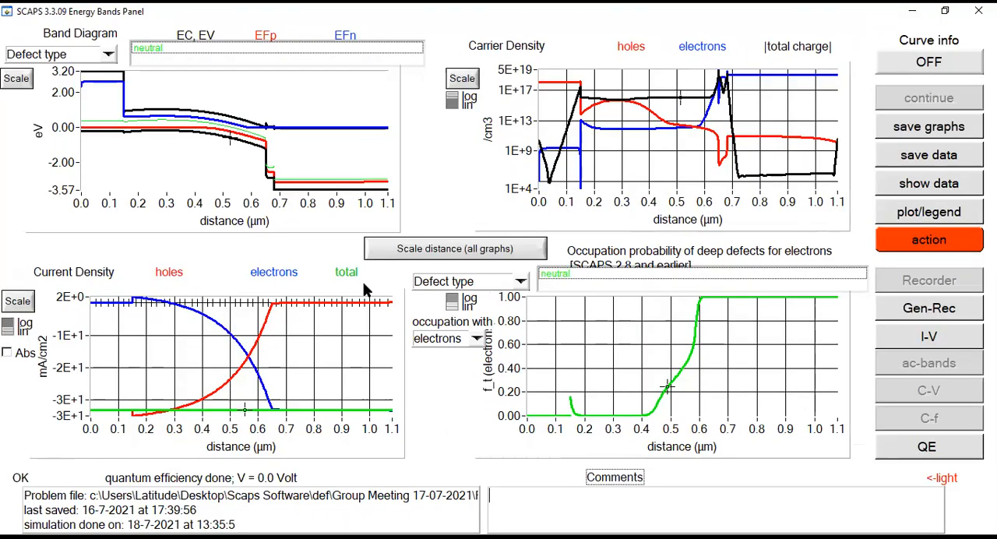
click(944, 336)
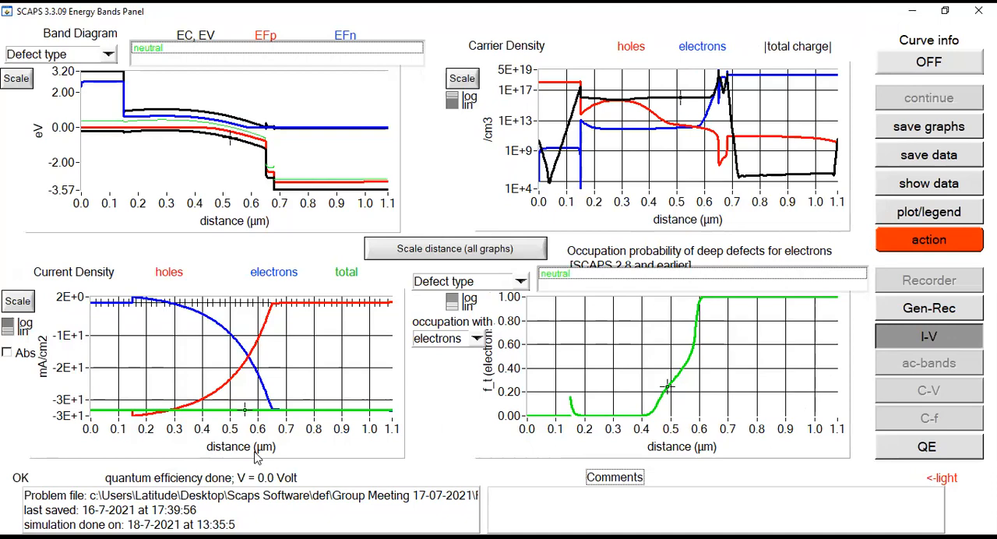
click(930, 12)
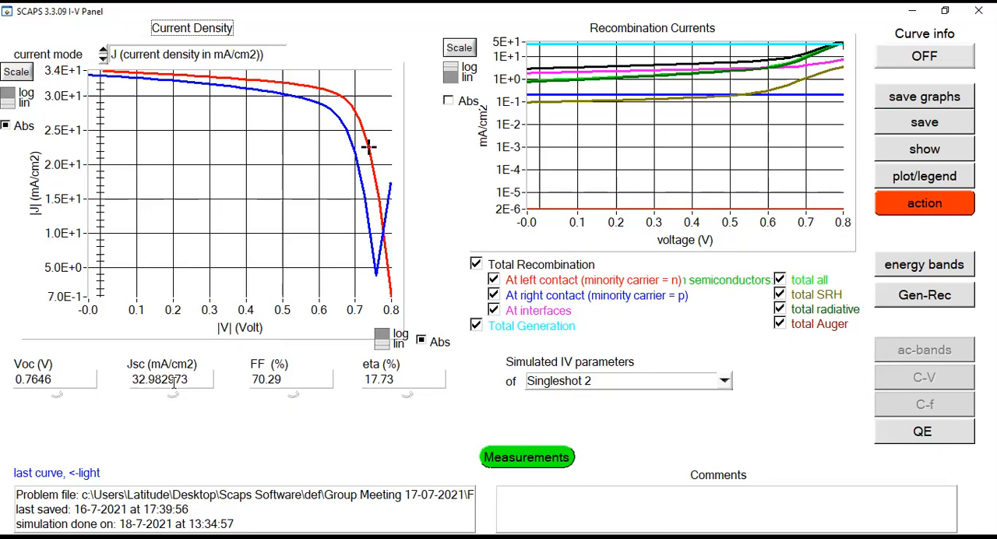
Clear all simulations and set the CH3NH3SnBr3 layer's radiative recombination coefficient to 0
click(936, 215)
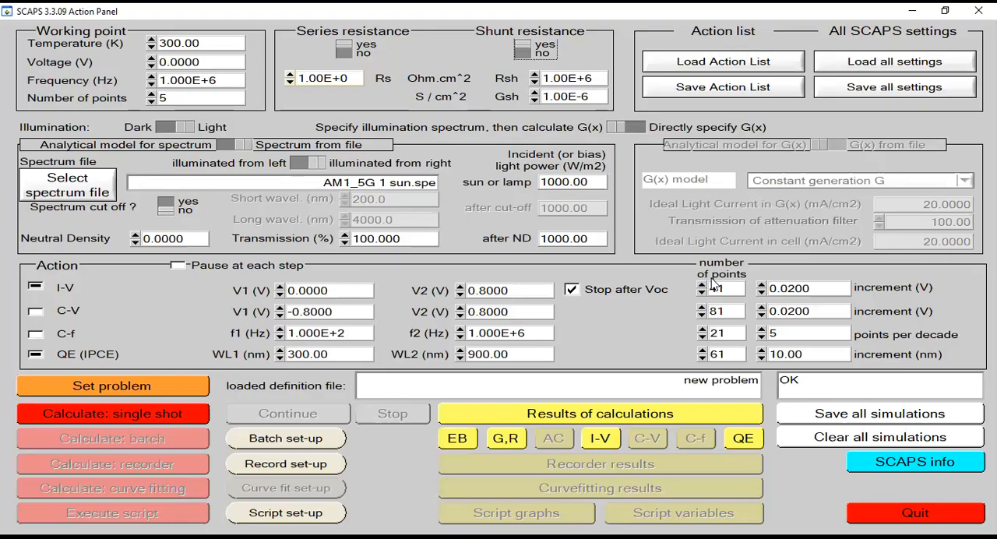
click(885, 438)
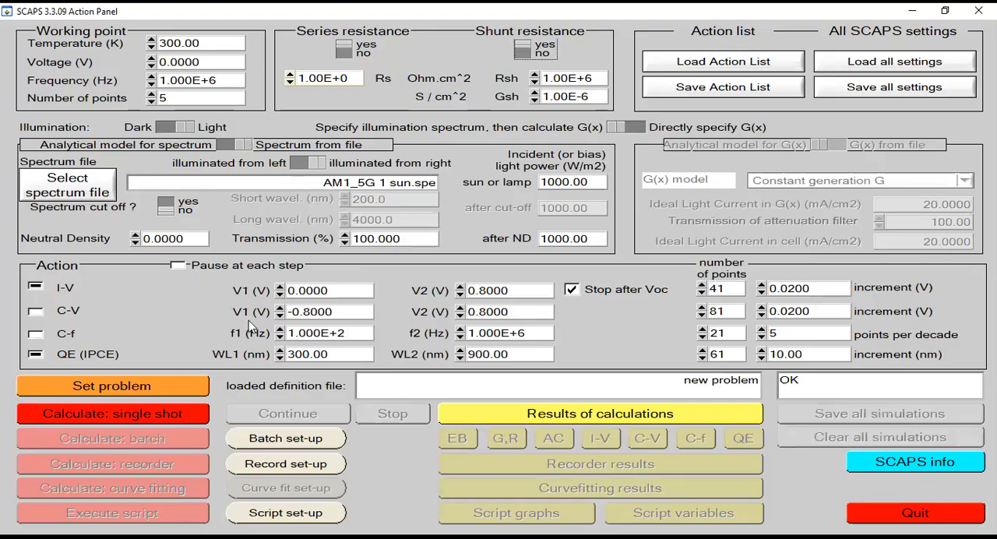
click(150, 386)
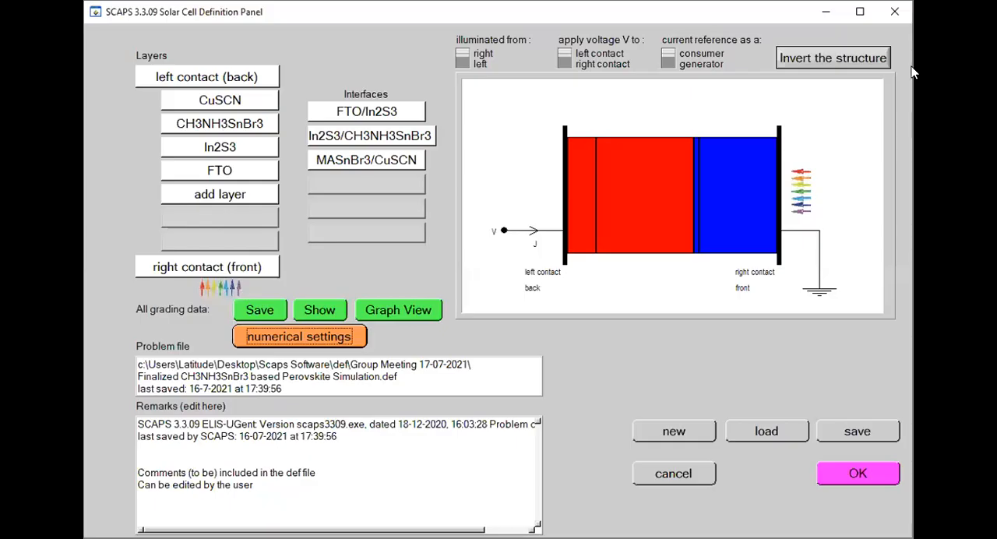
click(224, 126)
drag(757, 53, 707, 54)
key(BackSpace)
text(0.000E+0)
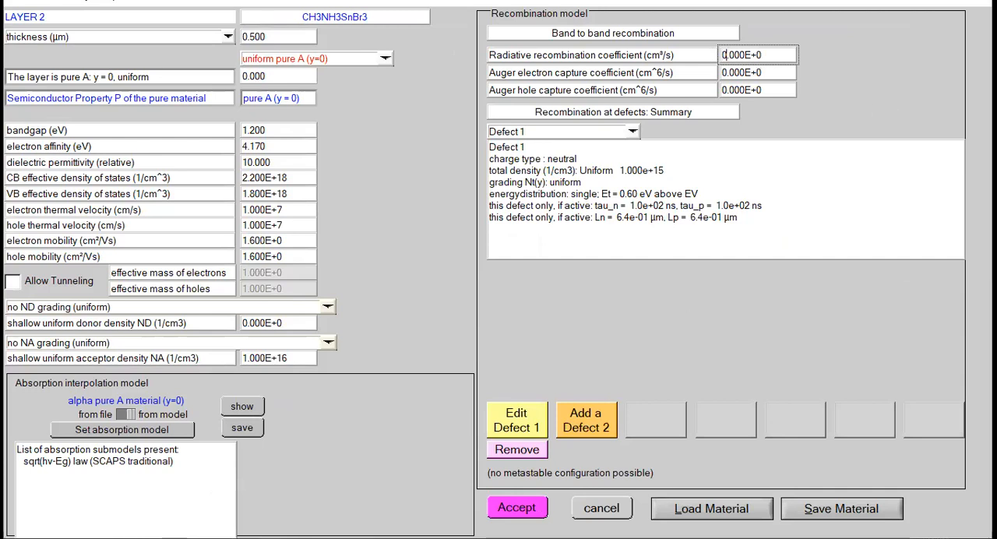
click(518, 508)
click(861, 12)
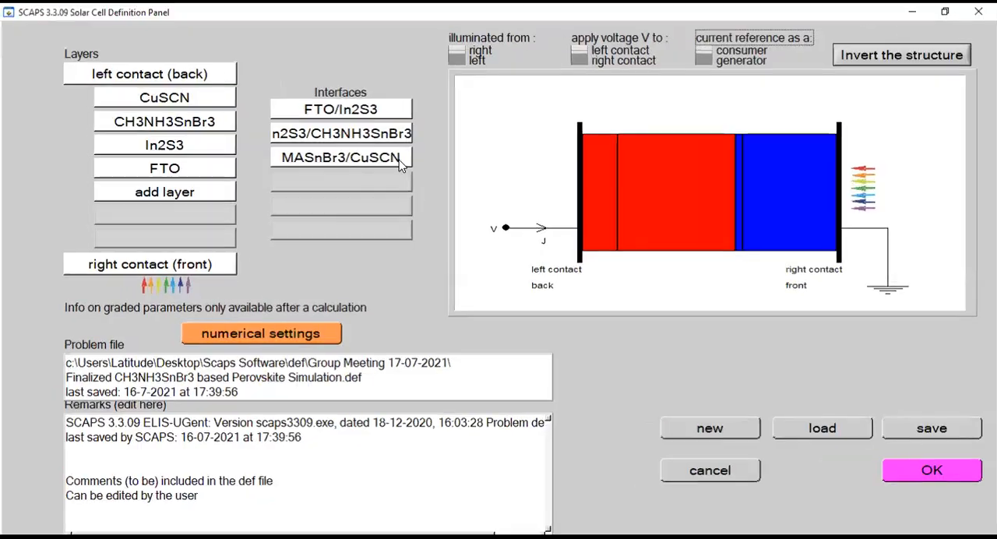
Review the CH3NH3SnBr3 layer's properties, particularly its VB effective density of states, and accept them
click(172, 125)
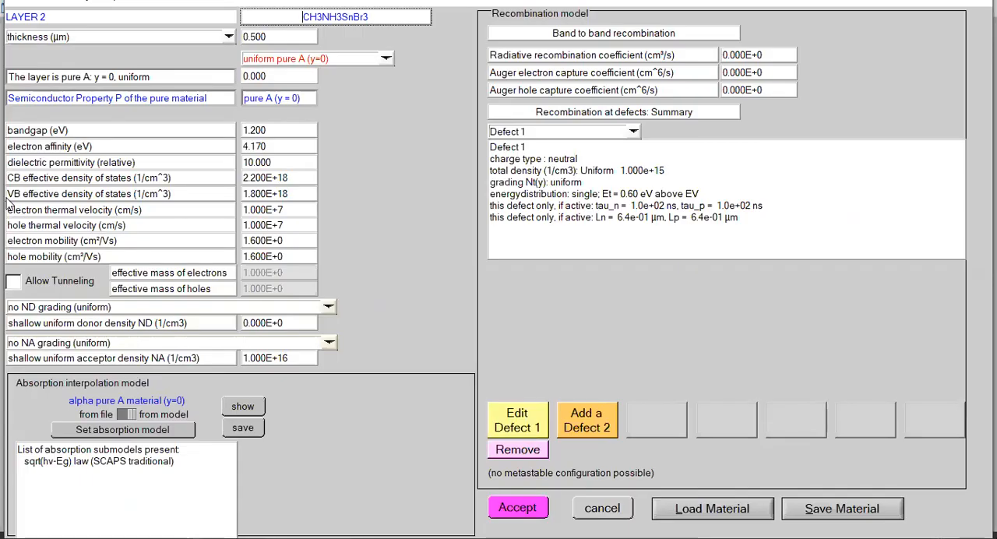
drag(10, 194, 132, 194)
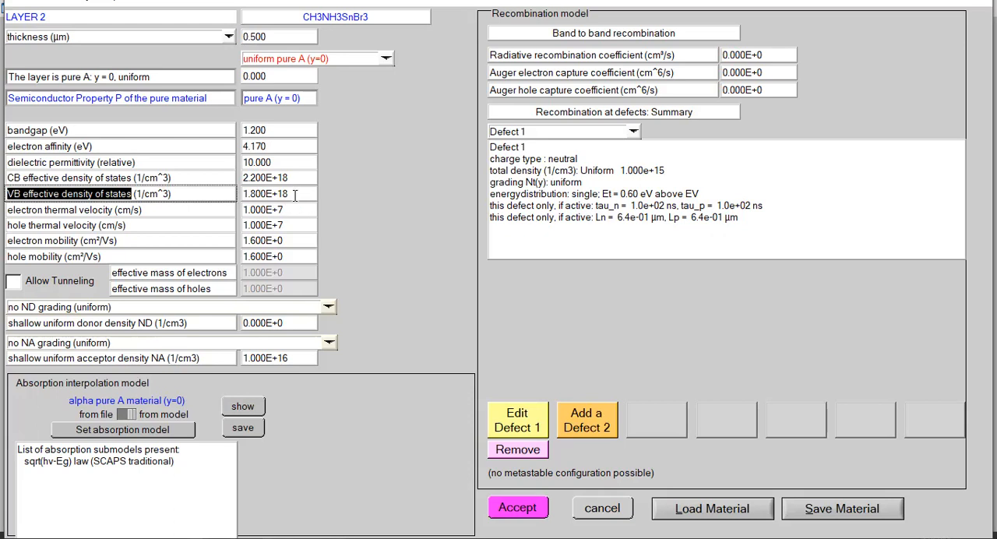
click(522, 515)
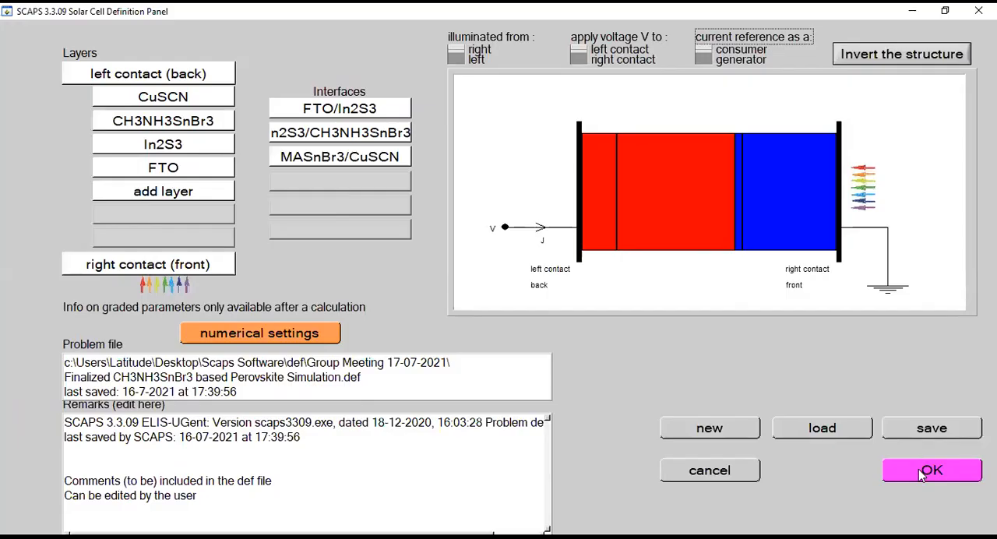
Confirm the cell definition, run a single-shot calculation without radiative recombination, and show the I-V results
click(923, 476)
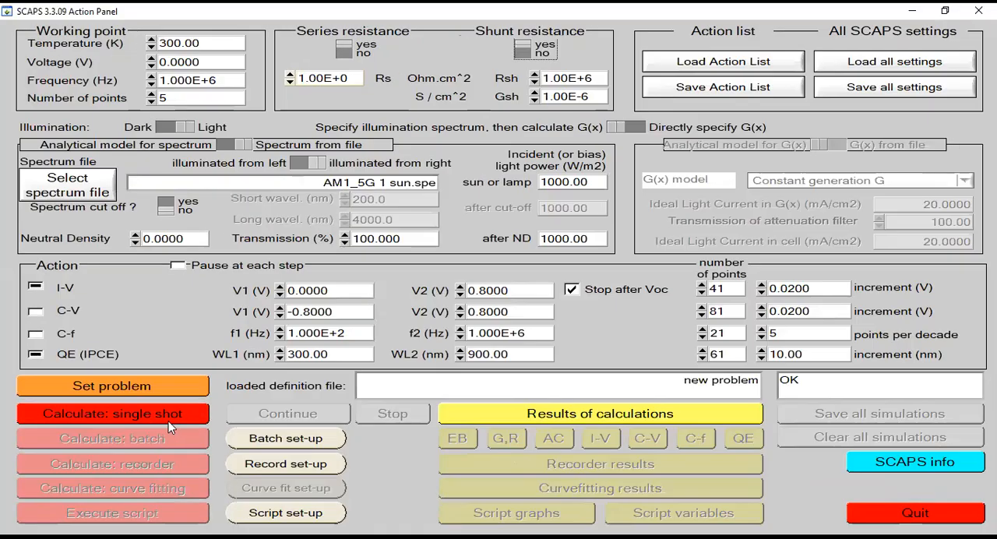
click(169, 421)
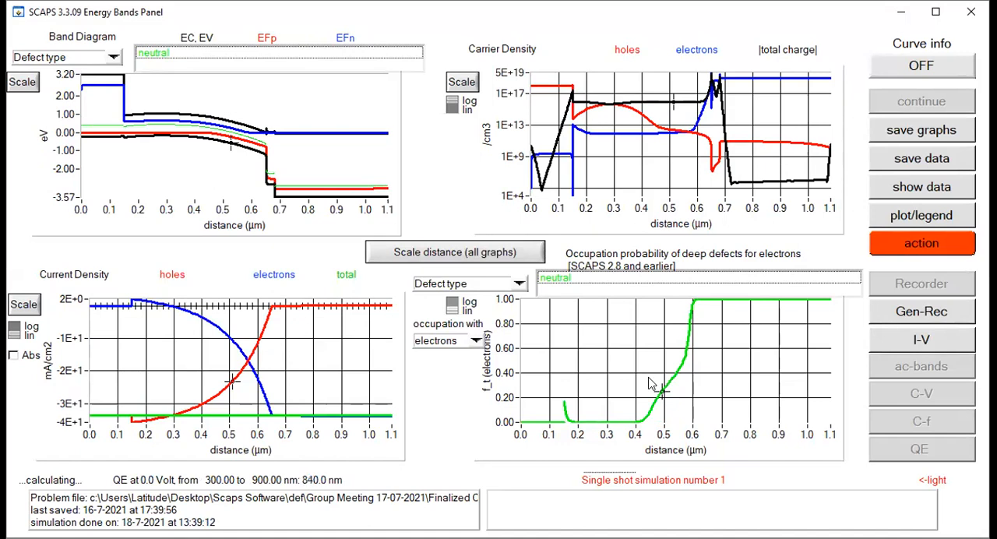
click(939, 343)
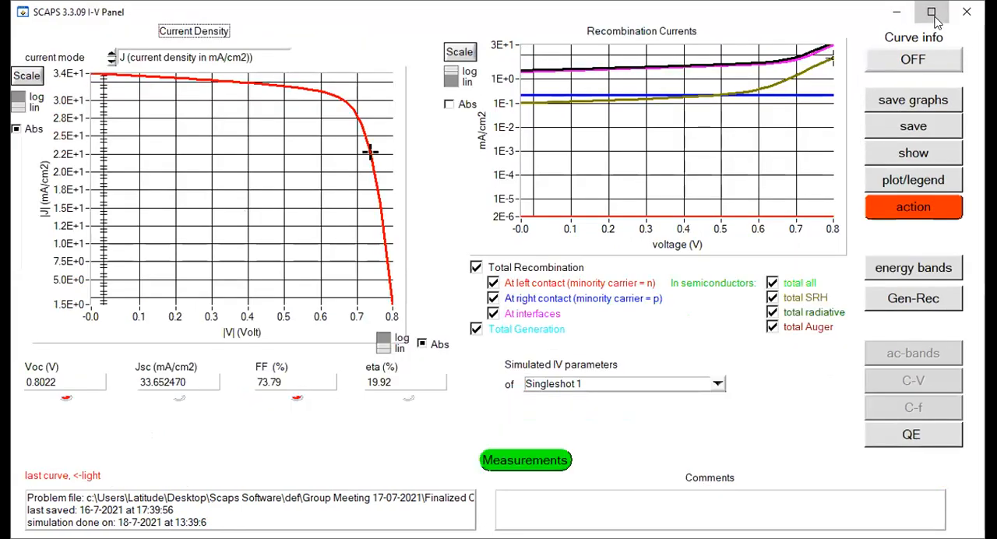
Examine the quantum efficiency curve of the first simulation and return to the enlarged I-V results
click(933, 12)
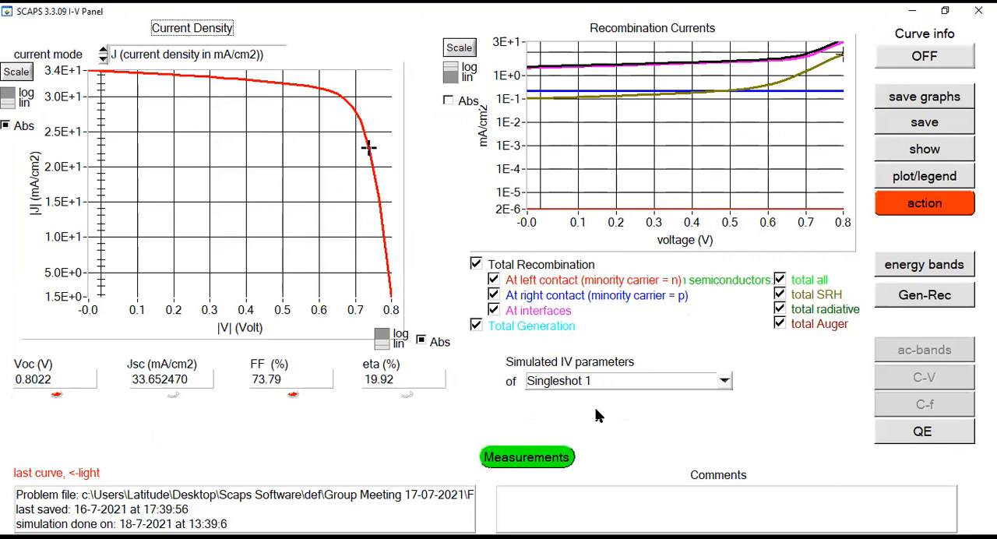
click(924, 433)
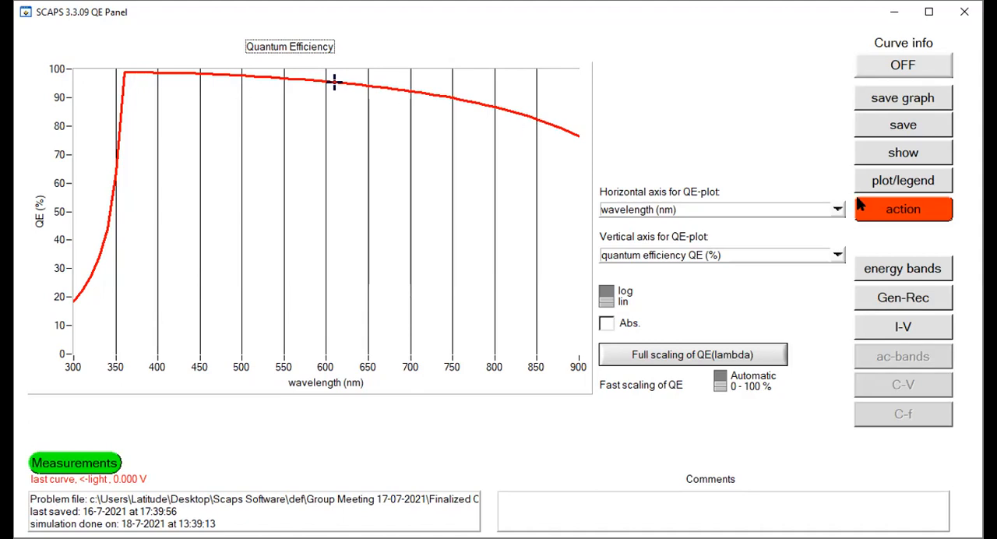
click(922, 329)
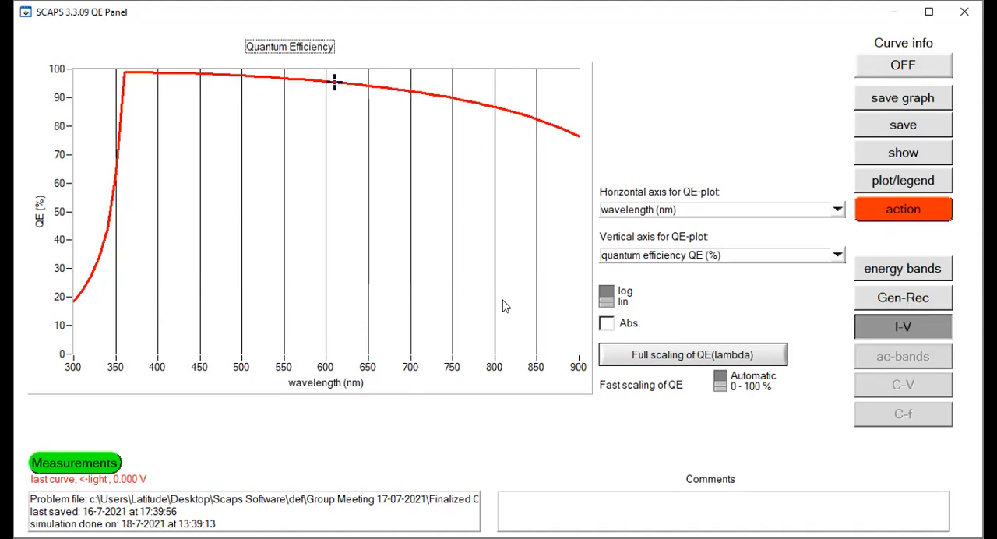
click(932, 11)
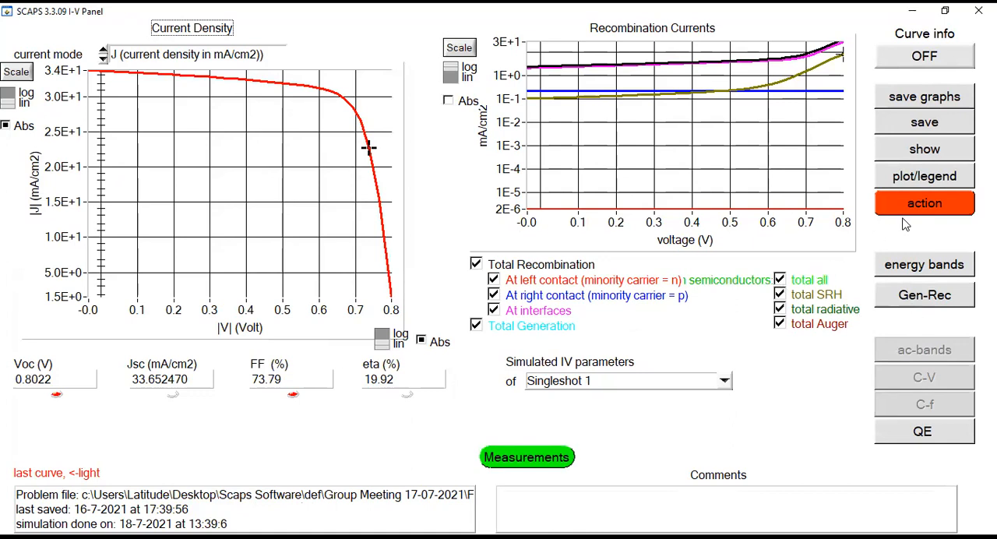
Set the CH3NH3SnBr3 layer's VB effective density of states to 1.8E+20 1/cm^3 and accept the layer properties
click(935, 212)
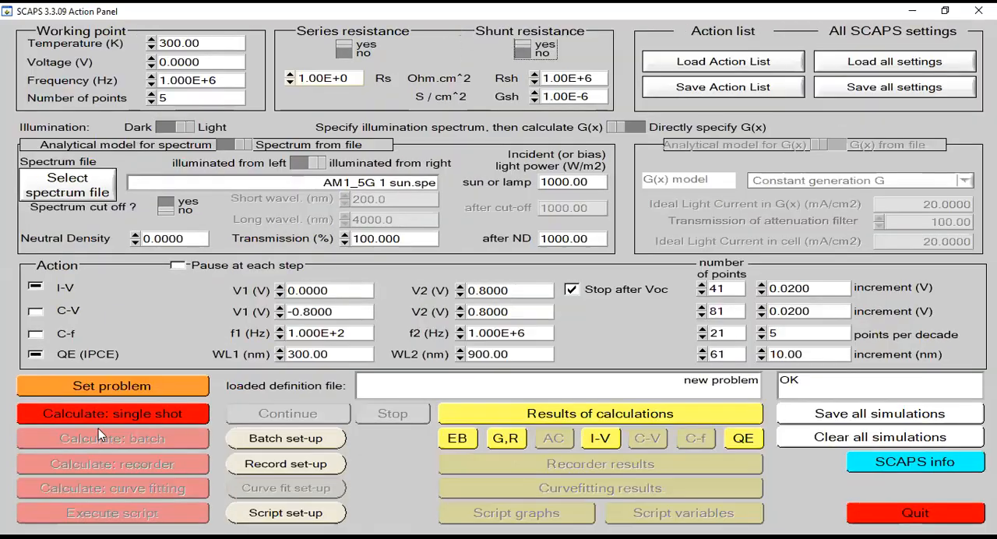
click(165, 390)
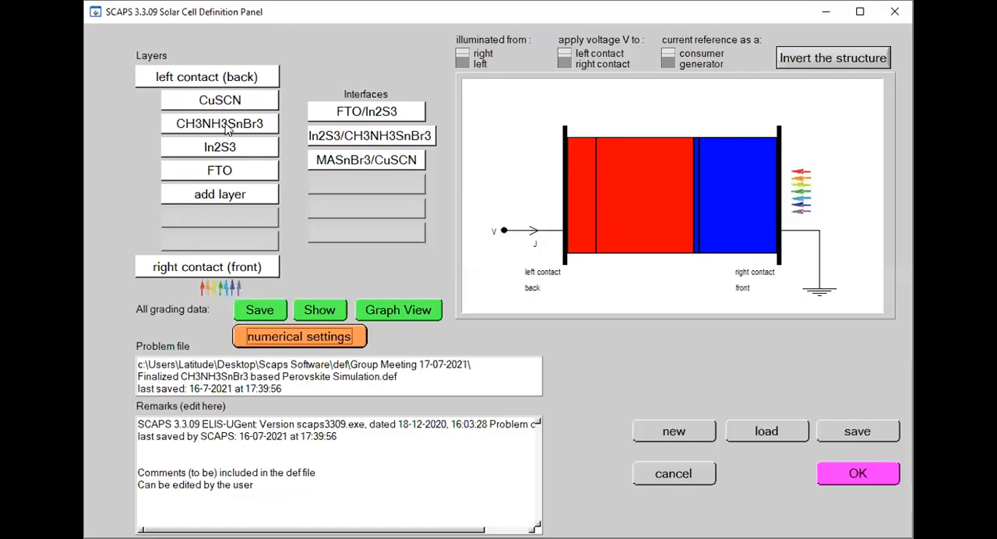
click(226, 130)
click(300, 195)
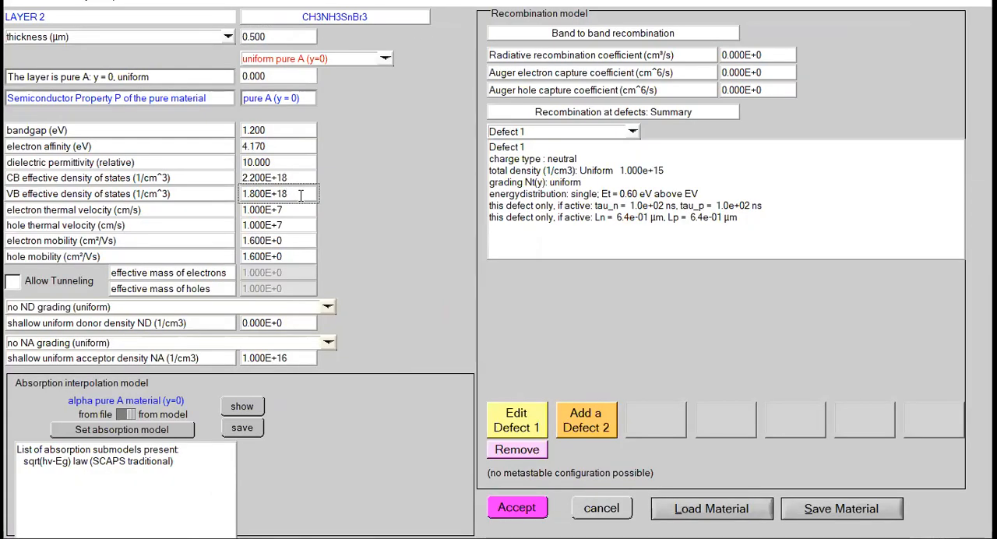
key(BackSpace)
key(BackSpace)
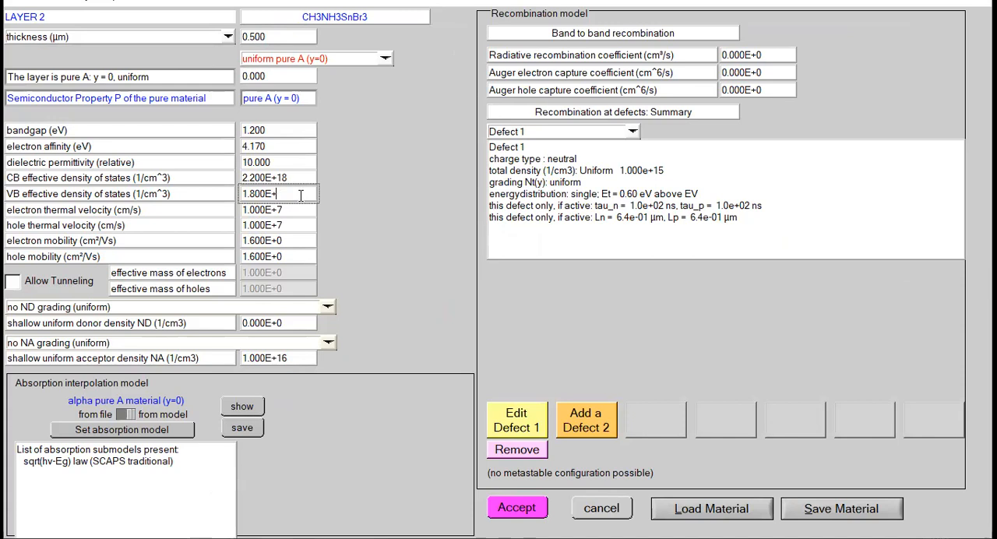
text(20)
click(518, 507)
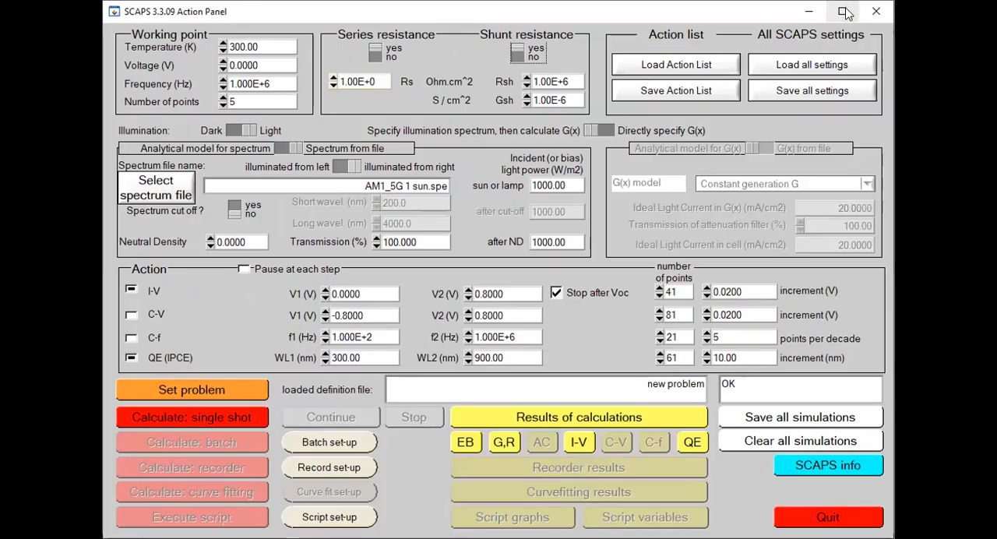
Run a single-shot calculation with the new VB effective density of states and show both I-V curves enlarged
click(844, 9)
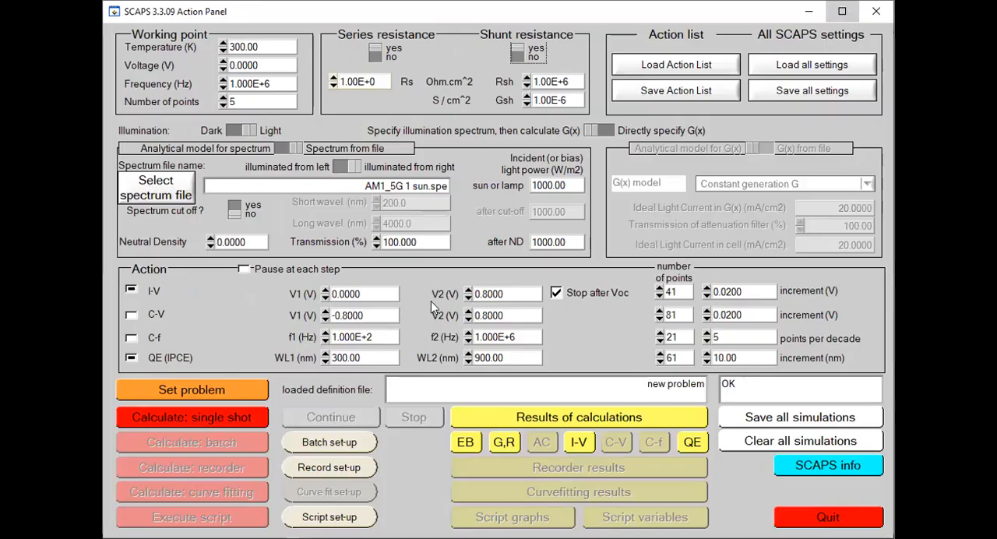
click(163, 411)
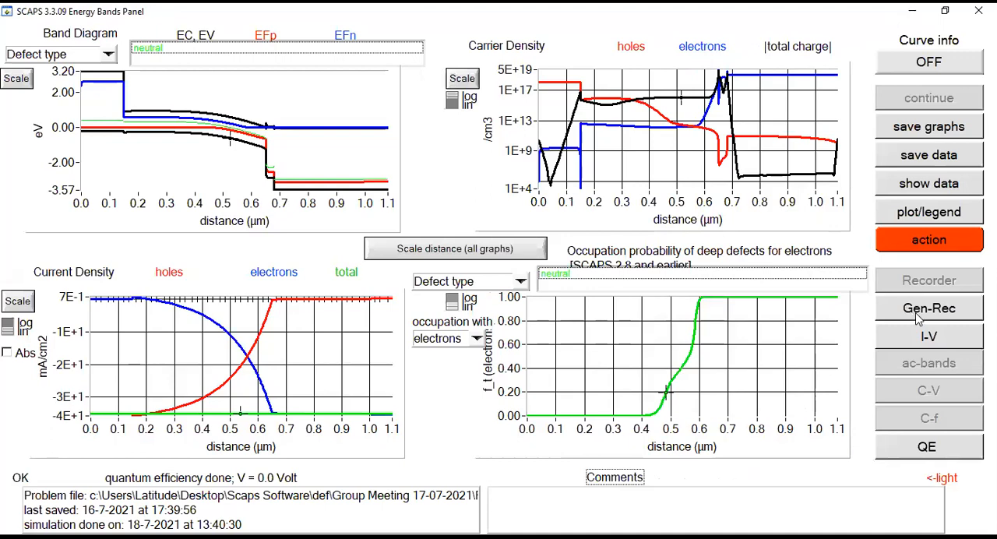
click(937, 348)
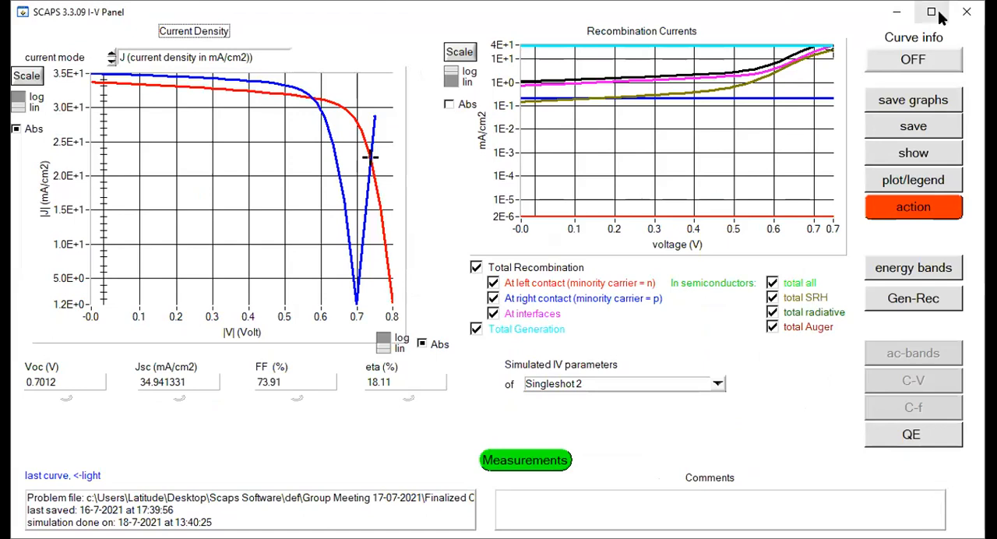
click(934, 13)
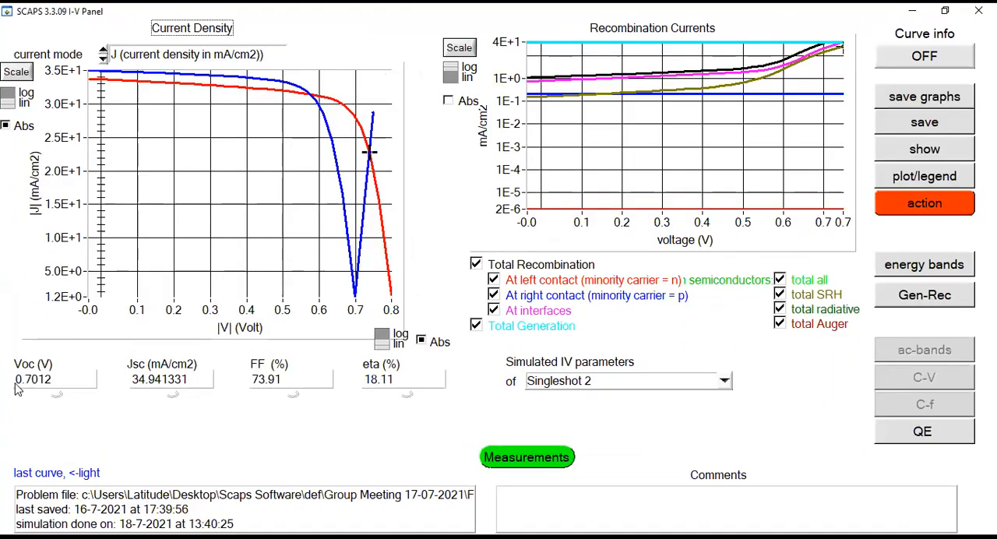